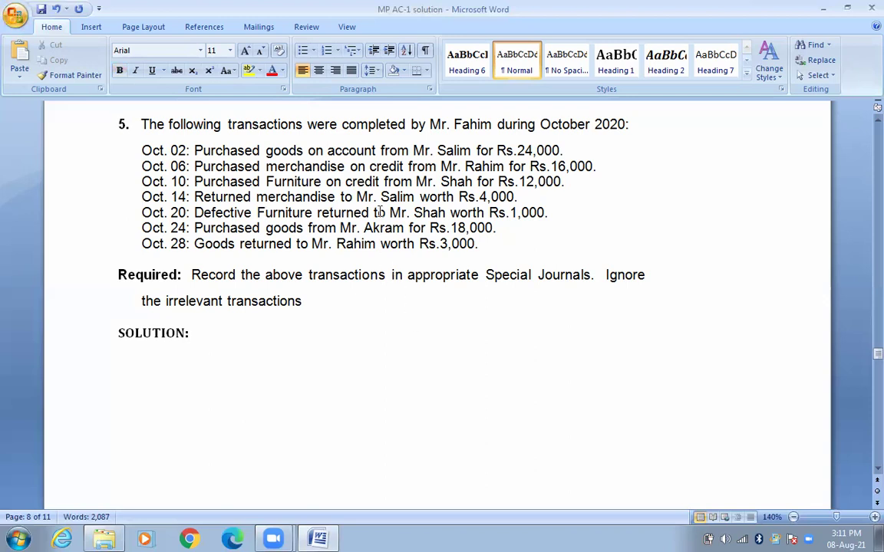
# Restore the question text, the centred trader name heading, the PURCHASE JOURNAL title and its empty table
pyautogui.press('Down')
pyautogui.hotkey('ctrl', 'v')
pyautogui.hotkey('ctrl', 'z')
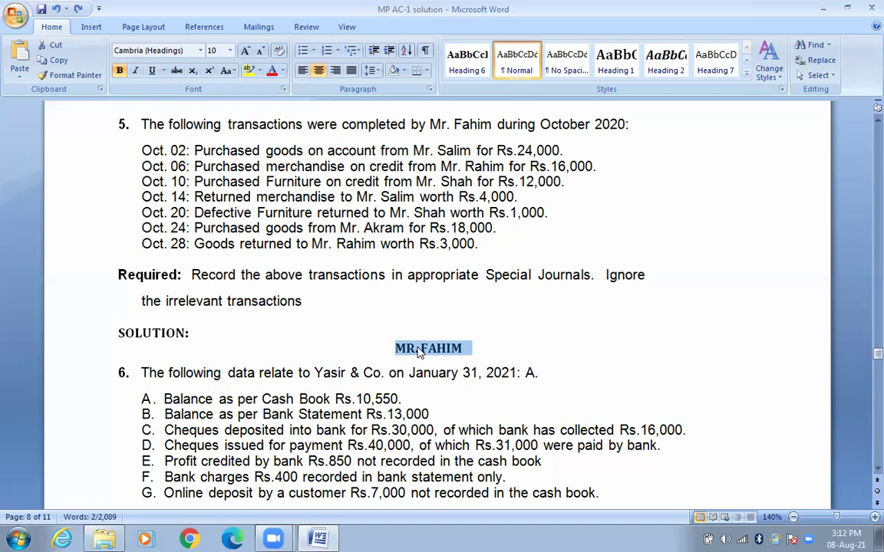
pyautogui.hotkey('ctrl', 'z')
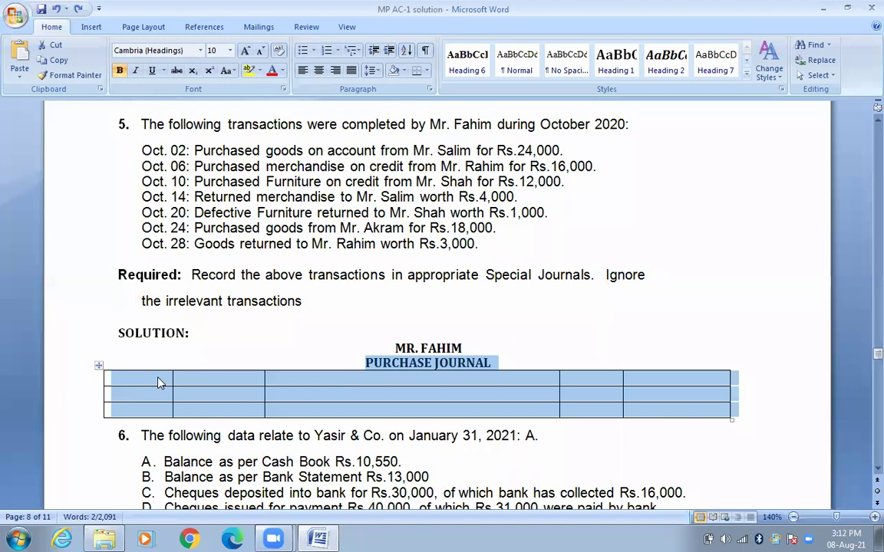
# Head the table DATE, INVOICE NO, NAME OF SUPPLIERS, P/R, AMOUNT and add the PURCHASE RETURN JOURNAL heading and table
pyautogui.hotkey('ctrl', 'z')
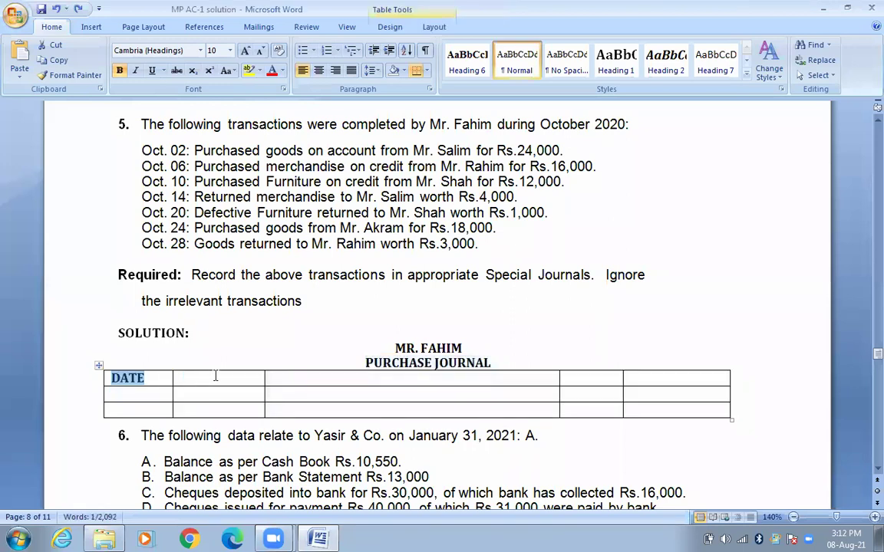
pyautogui.hotkey('ctrl', 'z')
pyautogui.hotkey('ctrl', 'z')
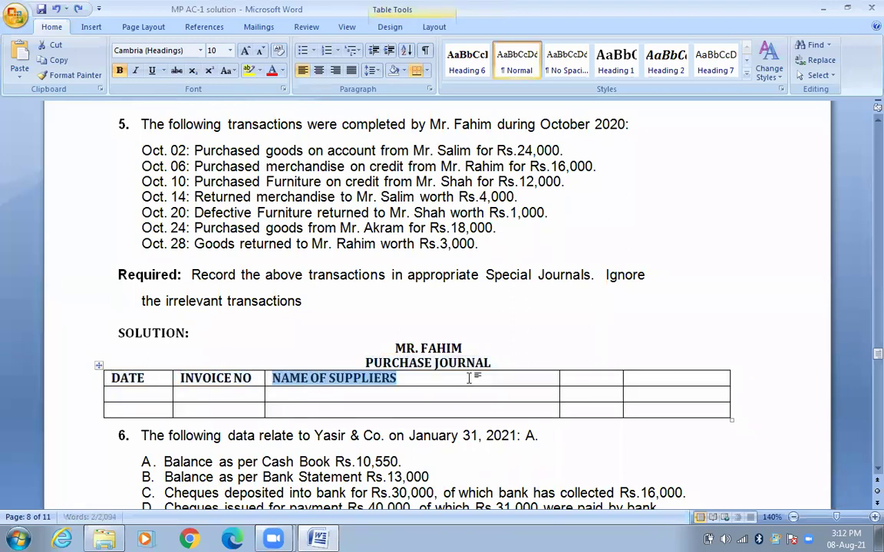
pyautogui.hotkey('ctrl', 'z')
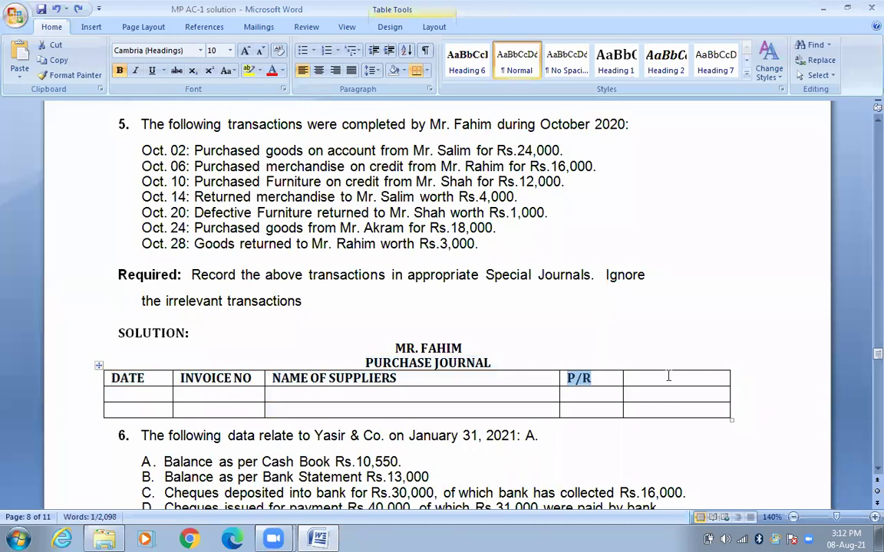
pyautogui.hotkey('ctrl', 'z')
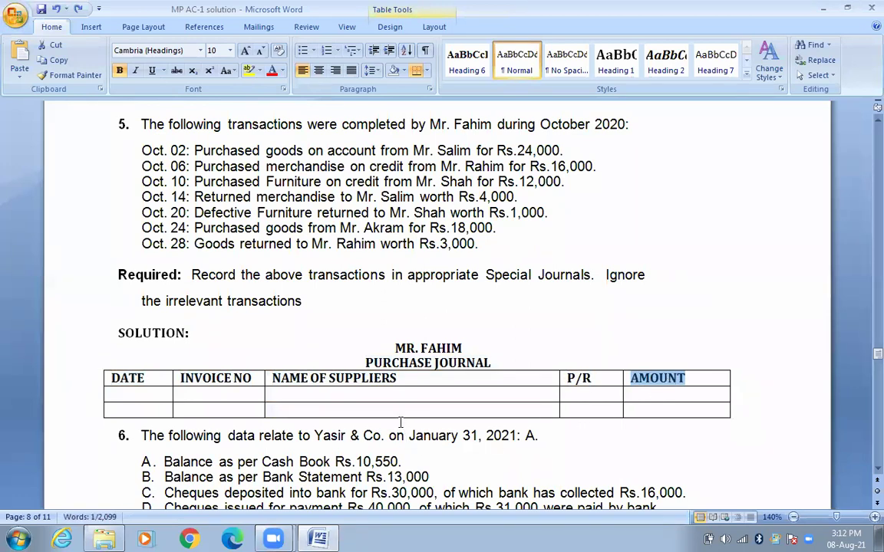
pyautogui.hotkey('ctrl', 'z')
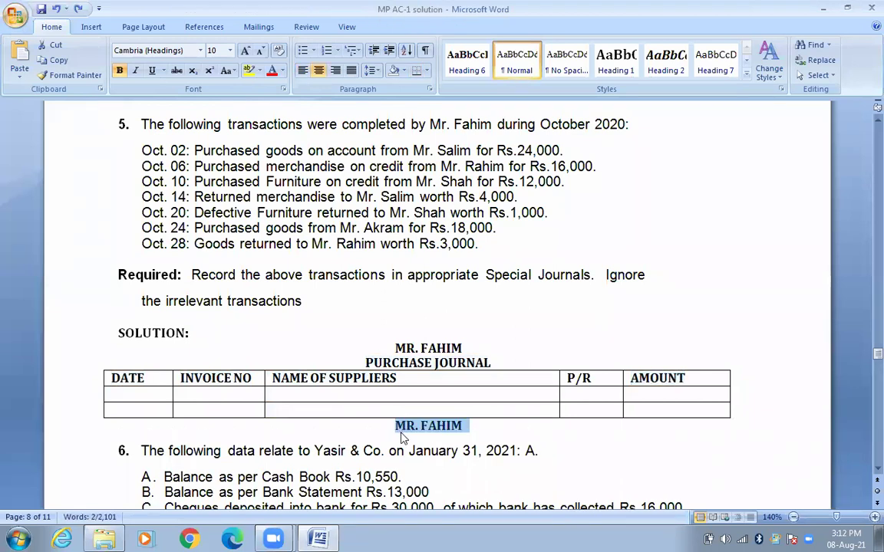
pyautogui.hotkey('ctrl', 'z')
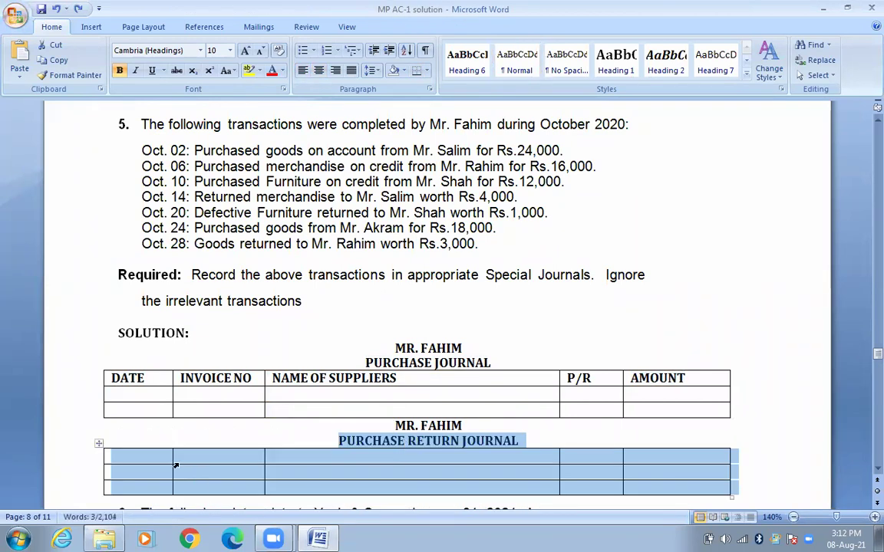
# Head the return table DATE, MEMO NO, NAME OF SUPPLIERS, P/R, AMOUNT, then deselect it
pyautogui.hotkey('ctrl', 'z')
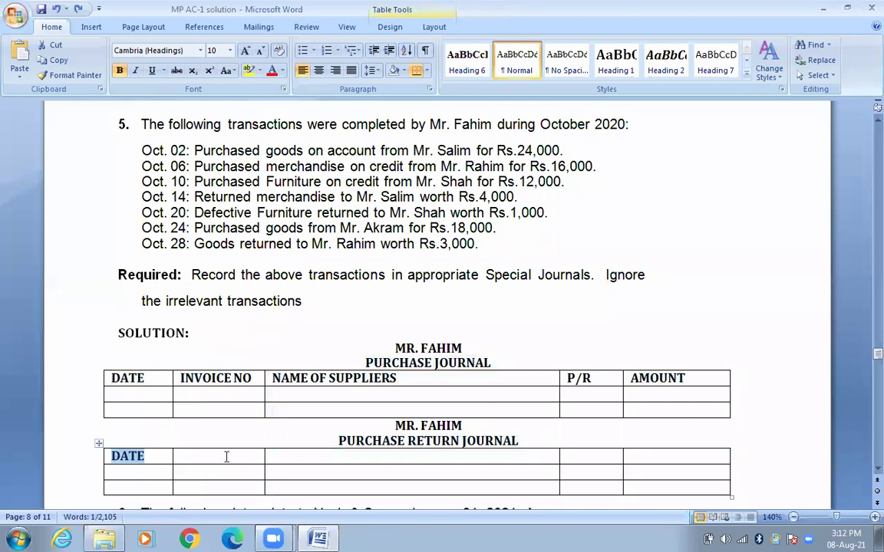
pyautogui.hotkey('ctrl', 'z')
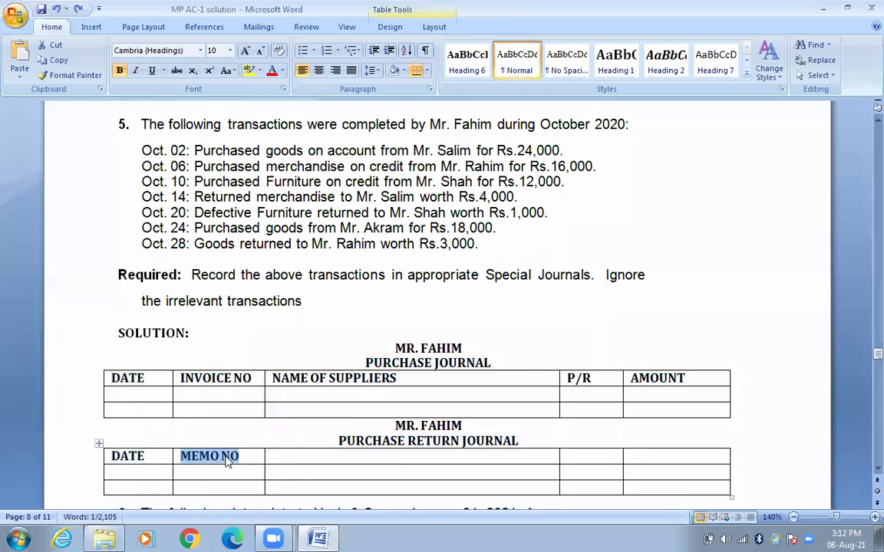
pyautogui.hotkey('ctrl', 'z')
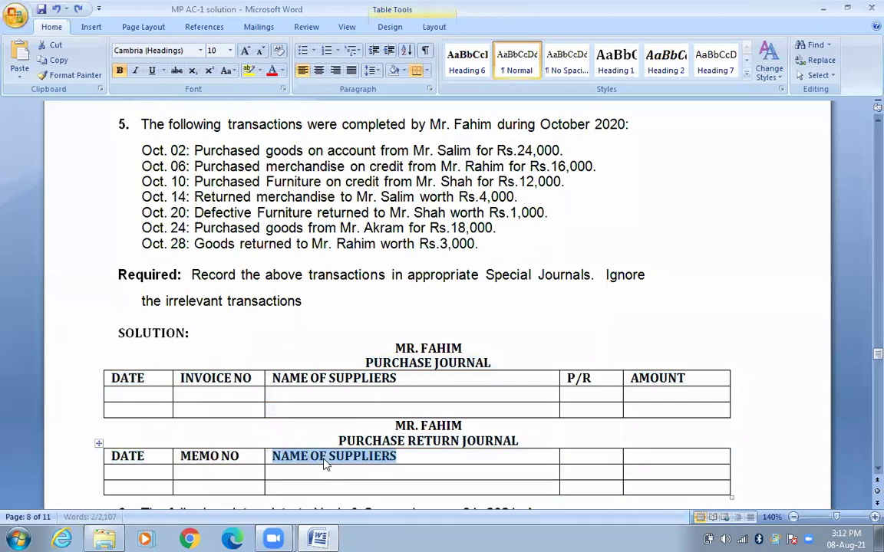
pyautogui.hotkey('ctrl', 'z')
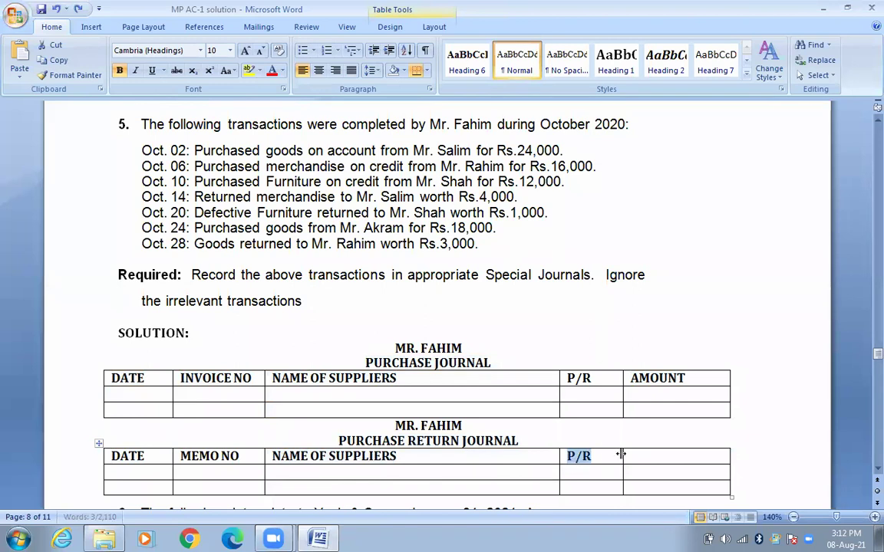
pyautogui.hotkey('ctrl', 'z')
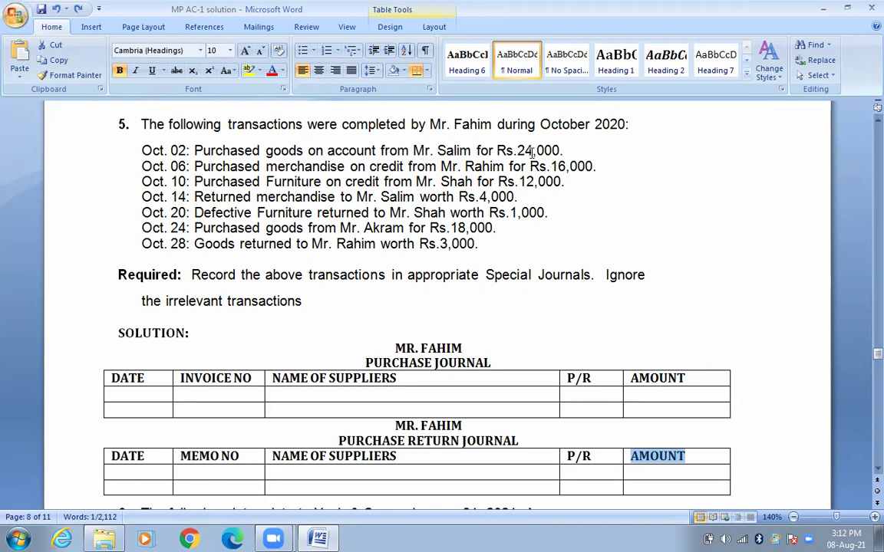
pyautogui.click(571, 148)
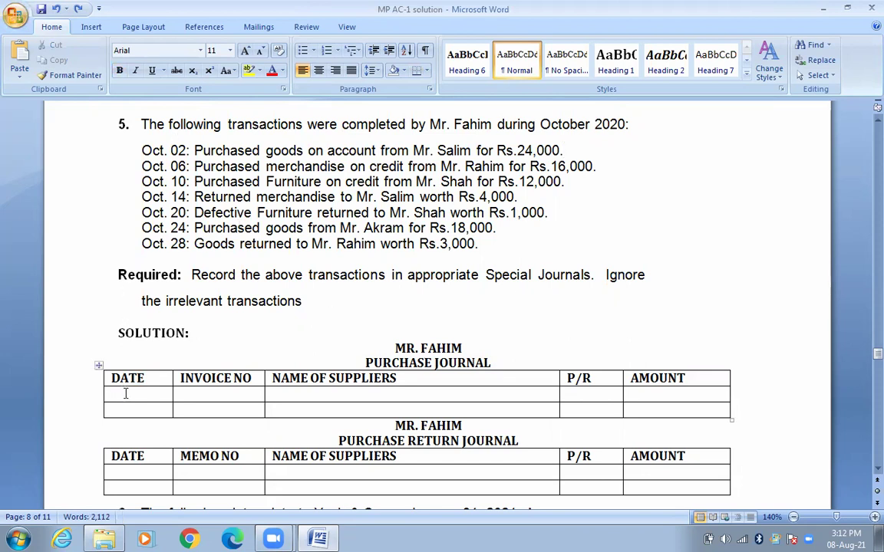
# Enter 2020 / OCT02 with the first supplier's name and 24,000 in the Purchase Journal
pyautogui.hotkey('ctrl', 'z')
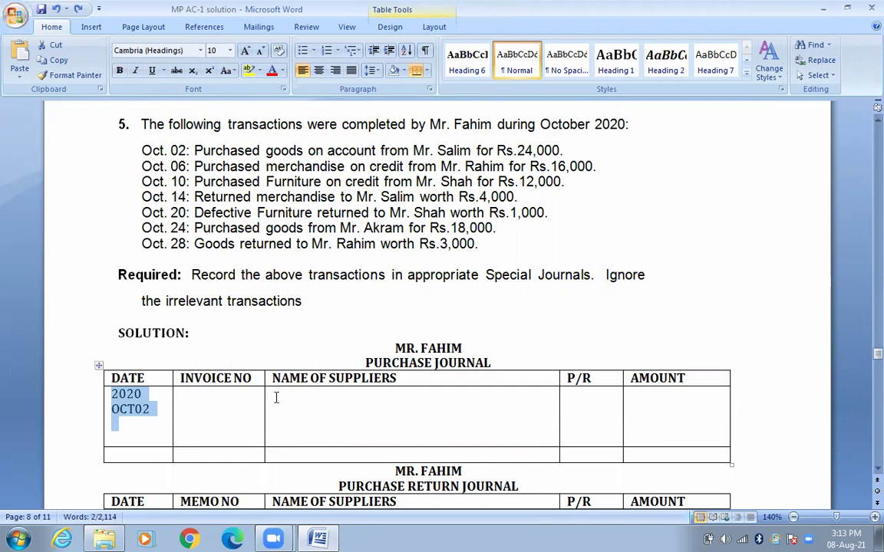
pyautogui.click(276, 398)
pyautogui.write('MR. SALIM')
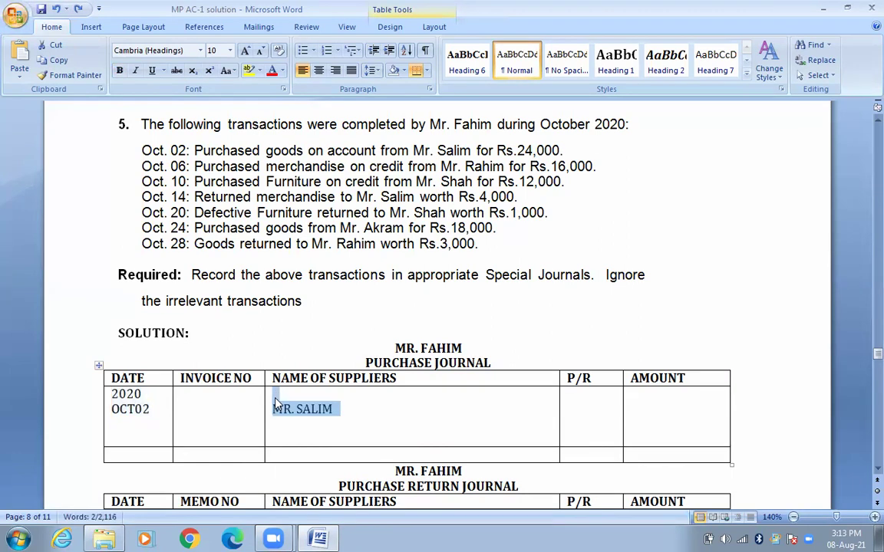
pyautogui.click(683, 399)
pyautogui.write('24,000')
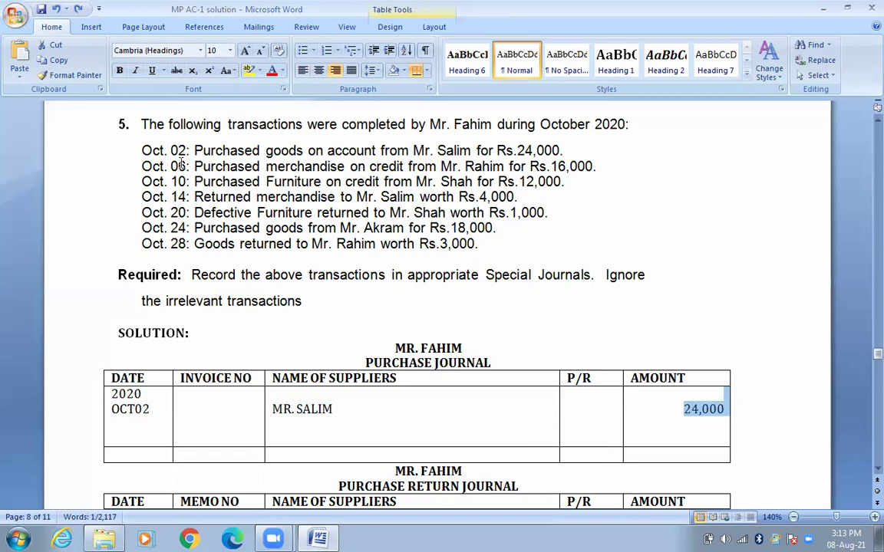
# Add the OCT06 purchase from the second supplier for 16,000
pyautogui.click(131, 424)
pyautogui.write('OCT06')
pyautogui.doubleClick(130, 424)
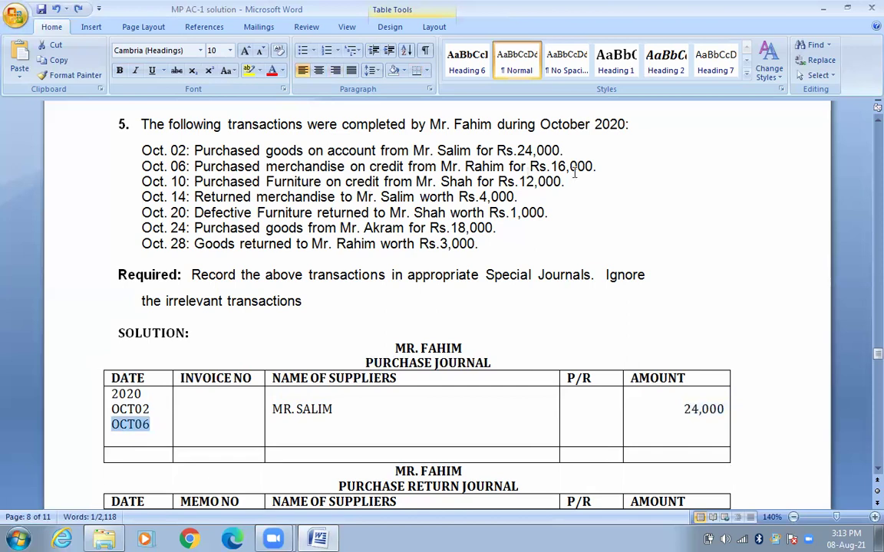
pyautogui.click(311, 427)
pyautogui.write('MR. RAHIM')
pyautogui.tripleClick(313, 429)
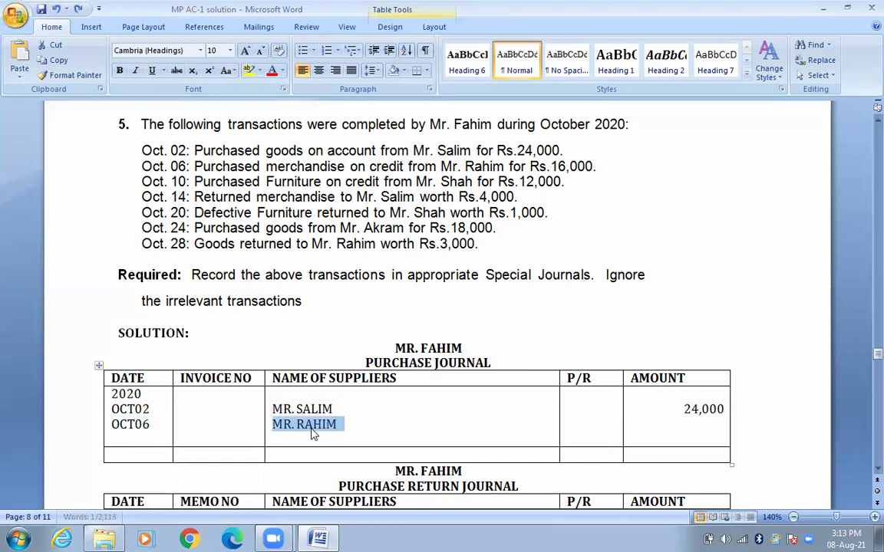
pyautogui.click(698, 427)
pyautogui.write('16,000')
pyautogui.tripleClick(702, 432)
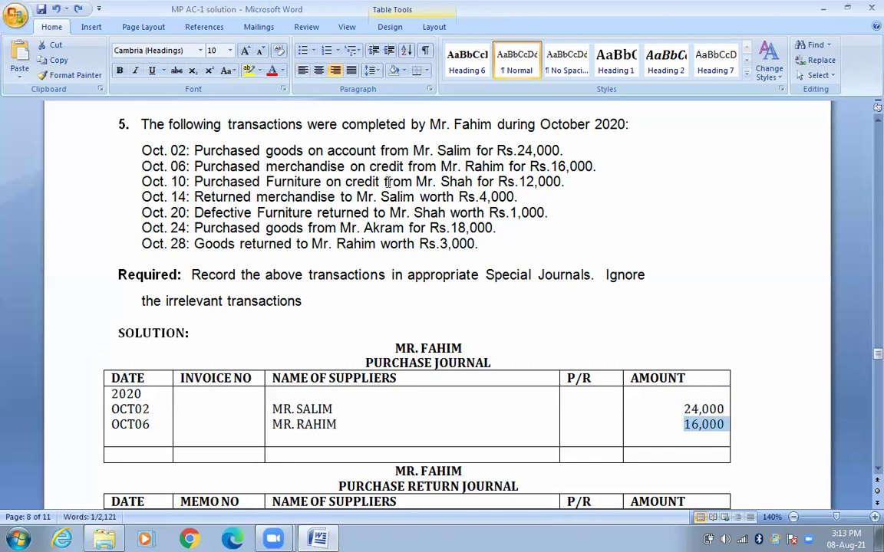
# Briefly highlight the instruction to ignore irrelevant transactions, then return to the journal tables
pyautogui.click(602, 275)
pyautogui.moveTo(627, 301); pyautogui.dragTo(627, 293)
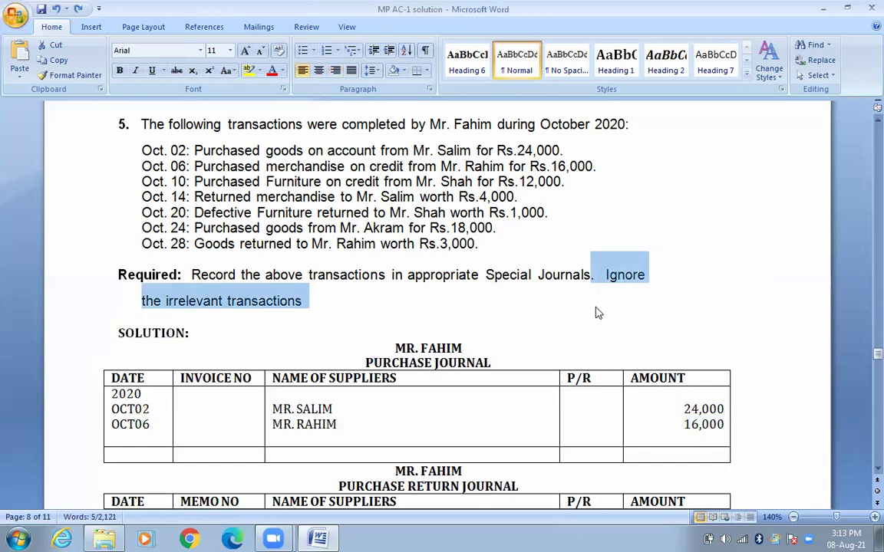
pyautogui.click(420, 316)
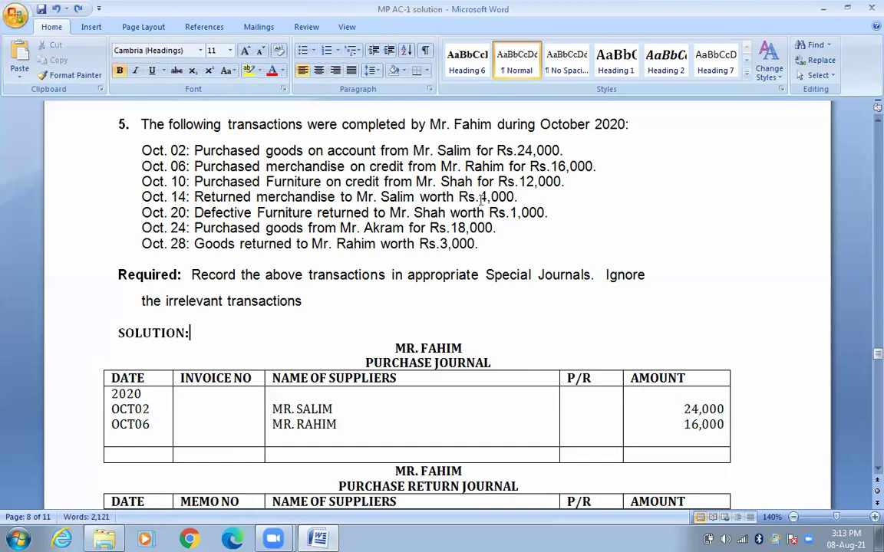
pyautogui.click(517, 212)
pyautogui.press('Down')
pyautogui.press('Down')
pyautogui.press('Down')
pyautogui.press('Down')
pyautogui.press('Down')
pyautogui.press('Down')
pyautogui.press('Down')
pyautogui.press('Down')
pyautogui.press('Down')
pyautogui.press('Down')
pyautogui.press('Down')
pyautogui.press('Down')
pyautogui.press('Down')
pyautogui.press('Down')
pyautogui.press('Down')
pyautogui.press('Down')
pyautogui.press('Down')
pyautogui.press('Down')
pyautogui.press('Down')
pyautogui.press('Down')
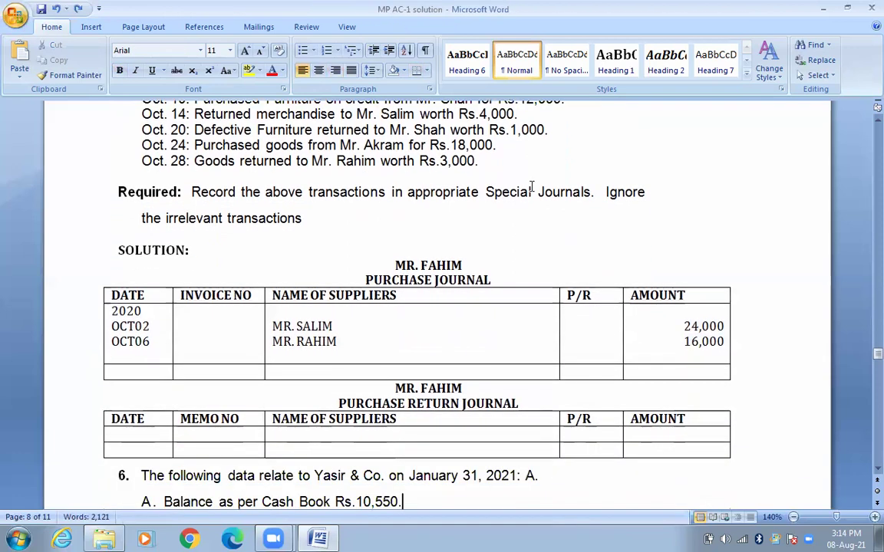
# Enter the 2020 / OCT14 return of 4,000 with its supplier in the Purchase Return Journal
pyautogui.click(137, 436)
pyautogui.write('2020 OCT14')
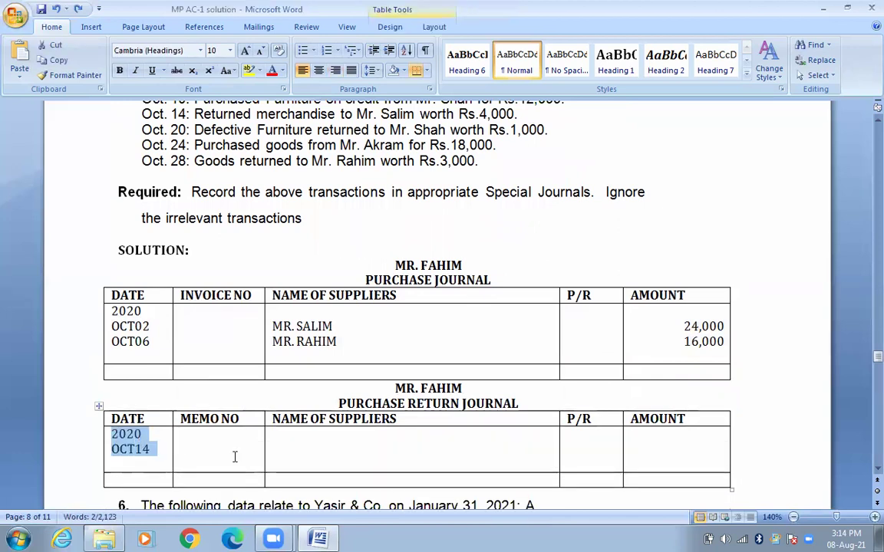
pyautogui.click(287, 441)
pyautogui.write('MR. SALIM')
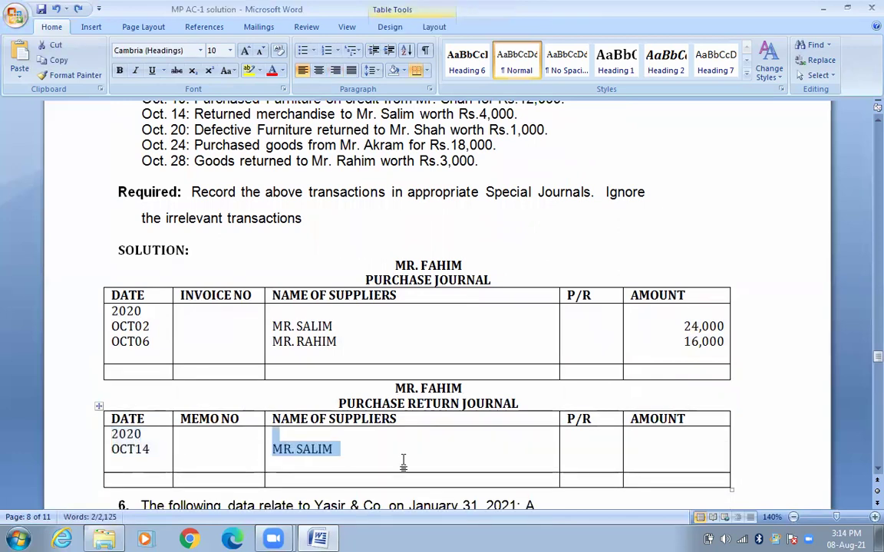
pyautogui.click(685, 451)
pyautogui.write('4,000')
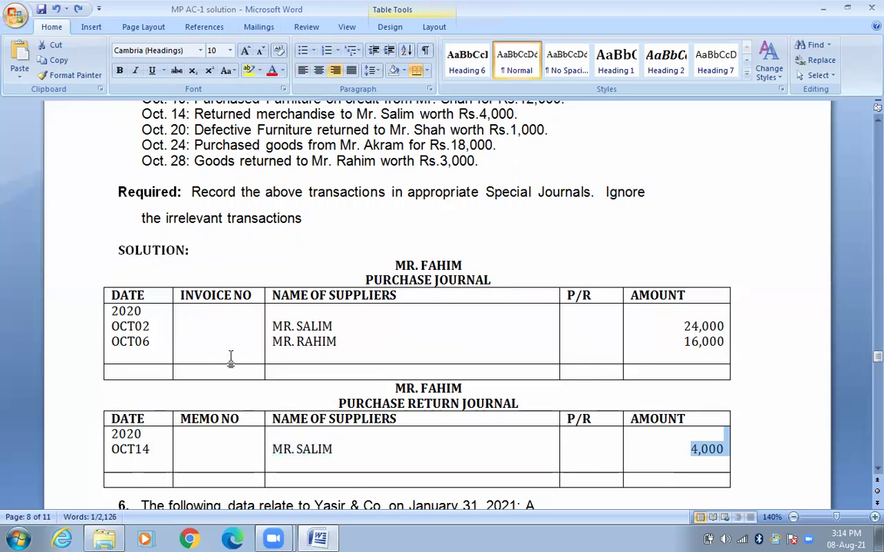
# Add the OCT24 purchase of 18,000 and the OCT28 return of 3,000 with their suppliers
pyautogui.hotkey('ctrl', 'z')
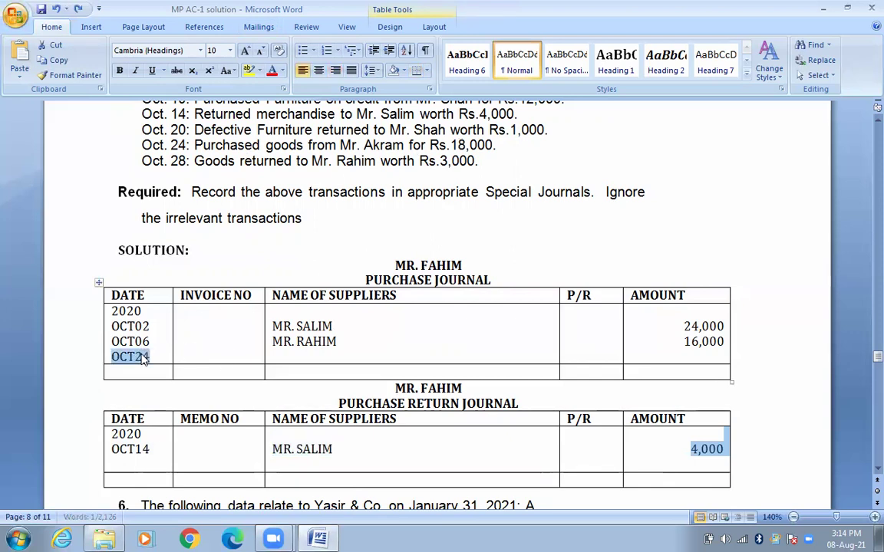
pyautogui.hotkey('ctrl', 'z')
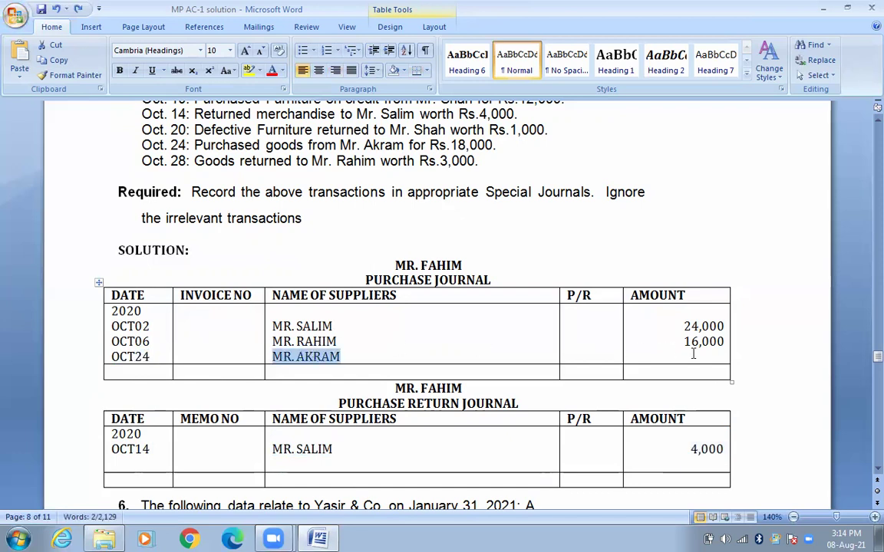
pyautogui.hotkey('ctrl', 'z')
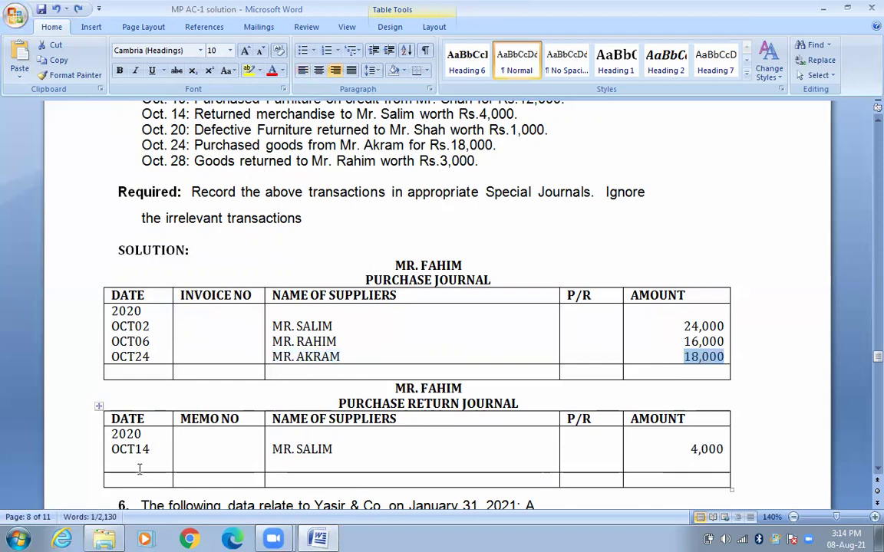
pyautogui.hotkey('ctrl', 'z')
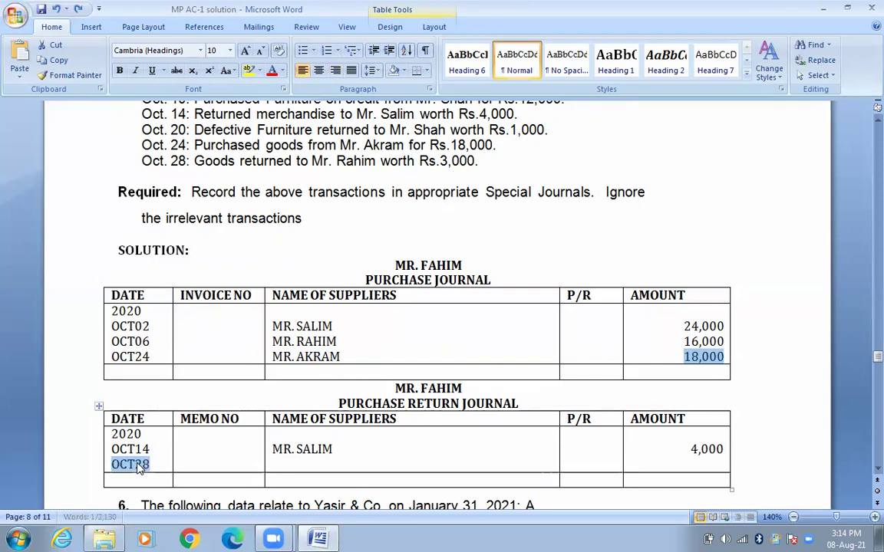
pyautogui.hotkey('ctrl', 'z')
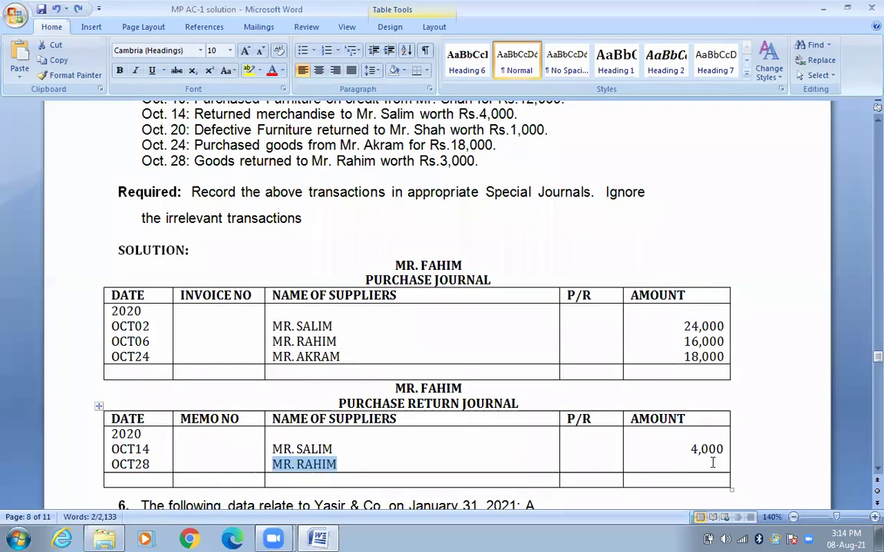
pyautogui.hotkey('ctrl', 'z')
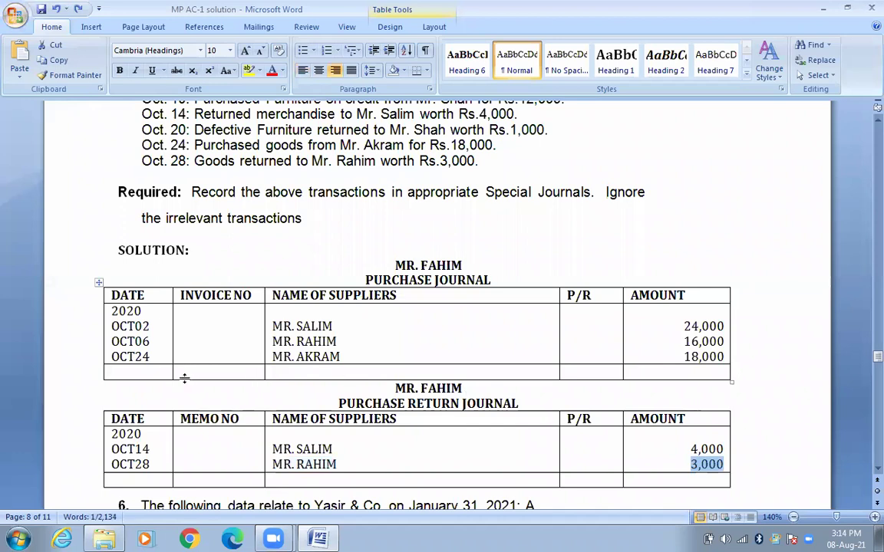
# Enter OCT31 as the Purchase Journal's month-end date
pyautogui.click(130, 372)
pyautogui.write('OCT31')
pyautogui.hotkey('shift', 'Home')
pyautogui.hotkey('ctrl', 'c')
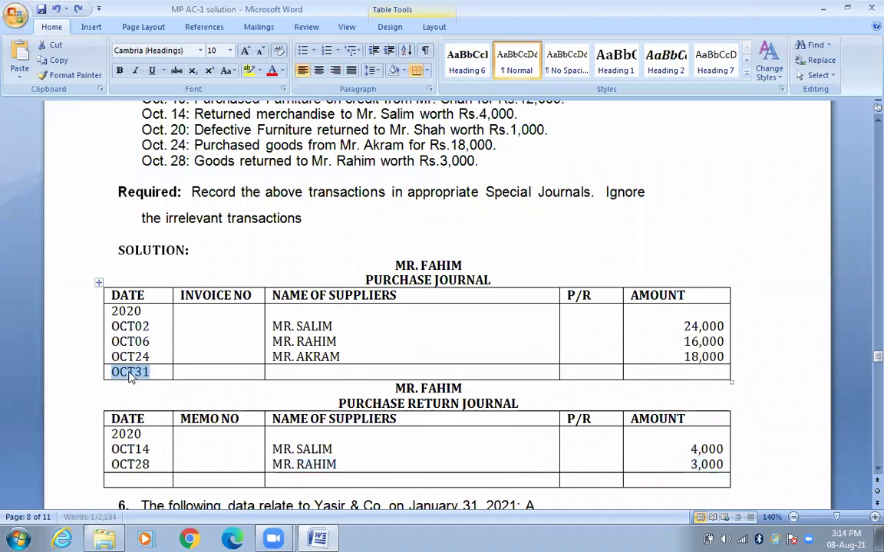
# Post the Purchase Journal's OCT31 total: PURCHASES DR, ACCOUNTS PAYABLE CR, 58,000
pyautogui.click(304, 371)
pyautogui.write('PURCHASES\tDR')
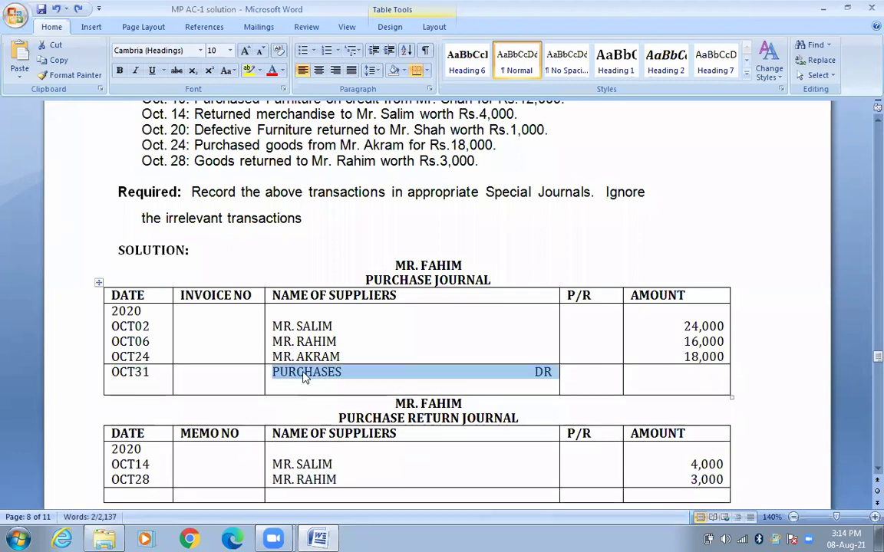
pyautogui.click(312, 384)
pyautogui.write('ACCOUNTS PAYABLE\tCR')
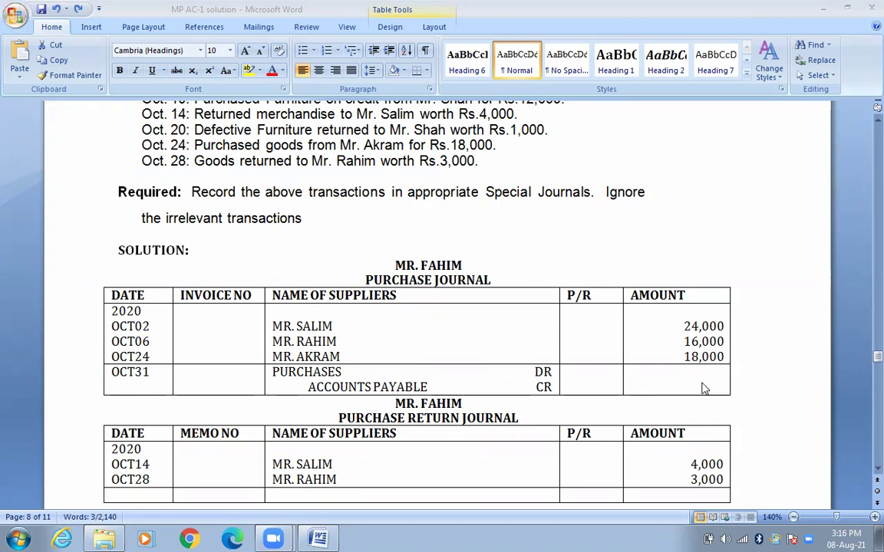
pyautogui.hotkey('shift', 'Home')
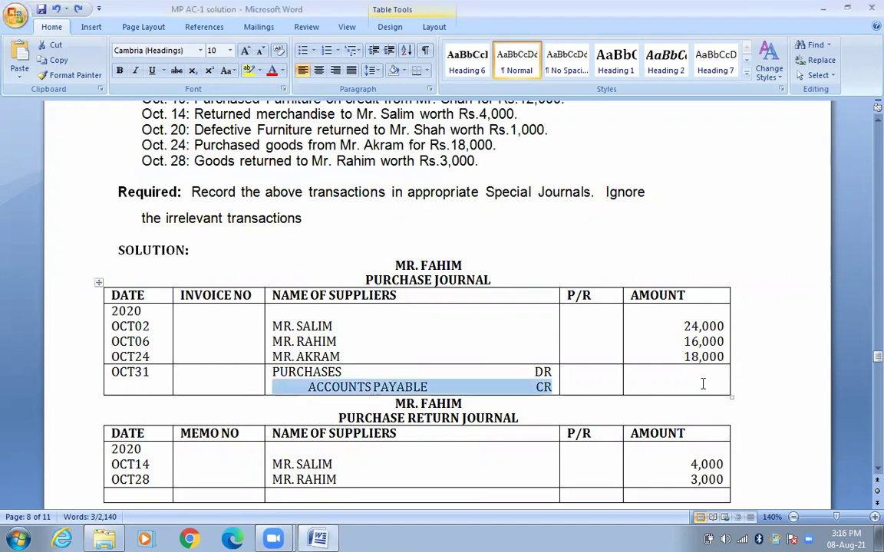
pyautogui.click(701, 386)
pyautogui.write('58,000')
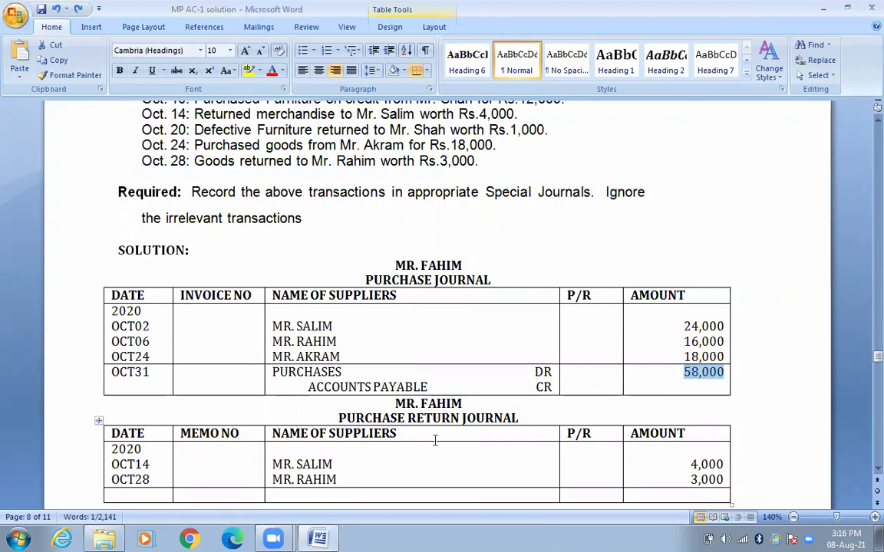
# Post the return journal's OCT31 total: ACCOUNTS PAYABLE DR, PURCHASE RETURN & ALLOWANCE CR, 7,000
pyautogui.click(495, 449)
pyautogui.press('Down')
pyautogui.press('Down')
pyautogui.press('Down')
pyautogui.press('Down')
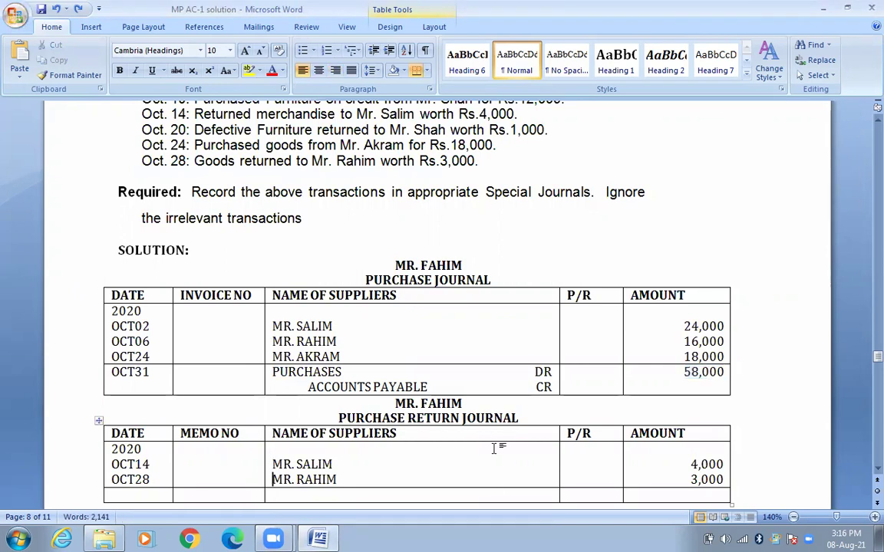
pyautogui.press('Up')
pyautogui.hotkey('ctrl', 'v')
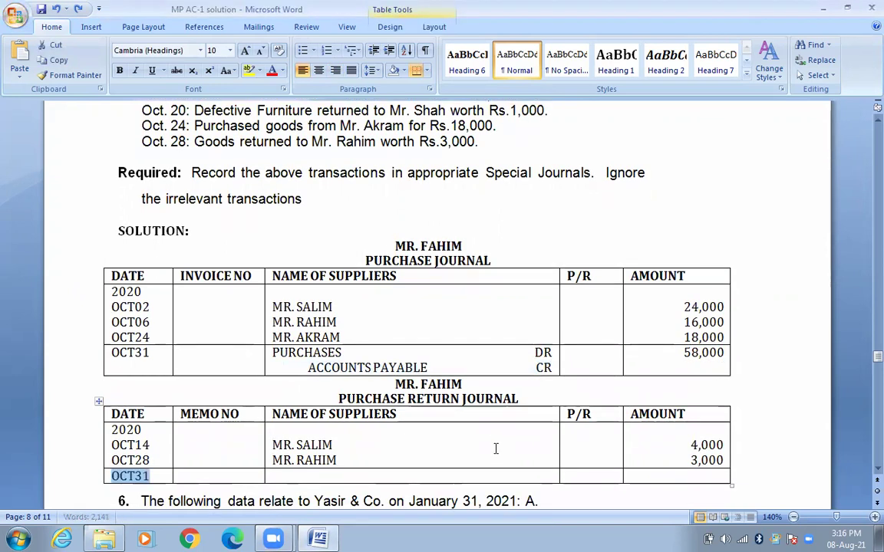
pyautogui.click(326, 477)
pyautogui.write('ACCOUNTS PAYABLE\tDR')
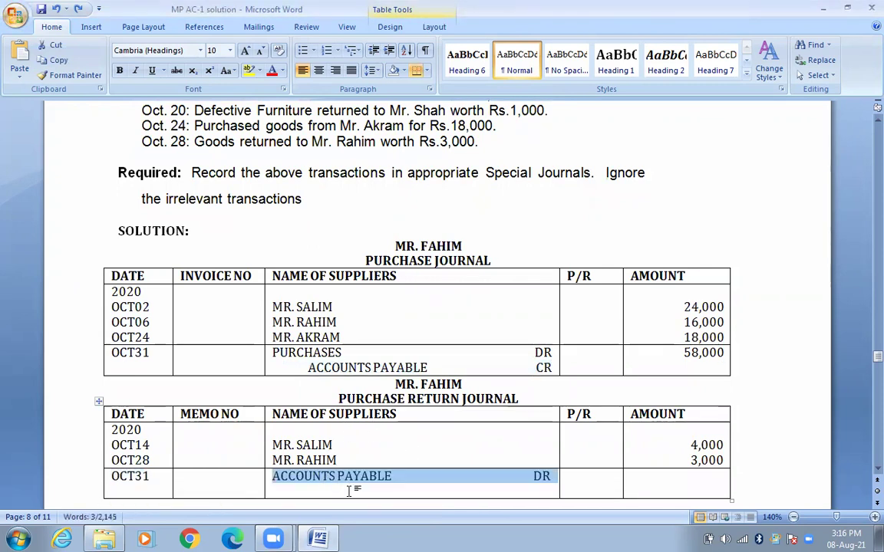
pyautogui.click(351, 490)
pyautogui.write('PURCHASE RETURN & ALLOWANCE\tCR')
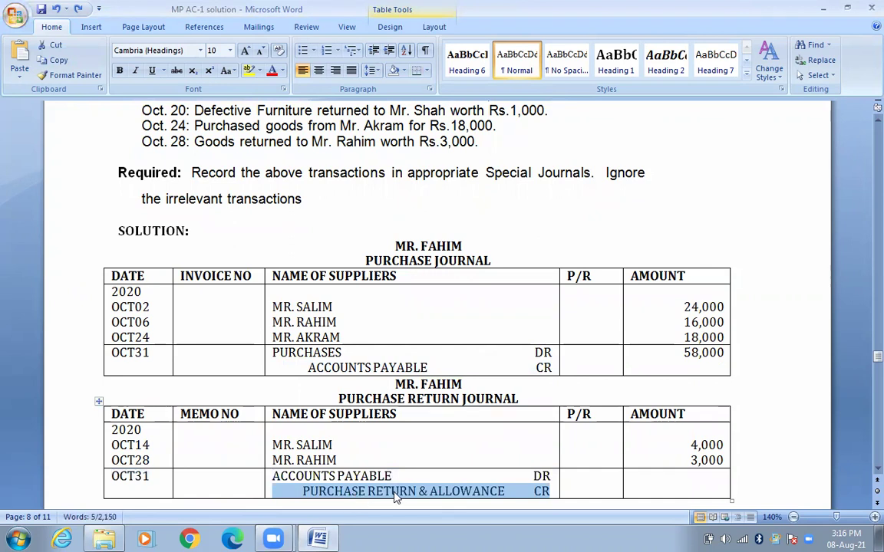
pyautogui.click(696, 476)
pyautogui.write('7,000')
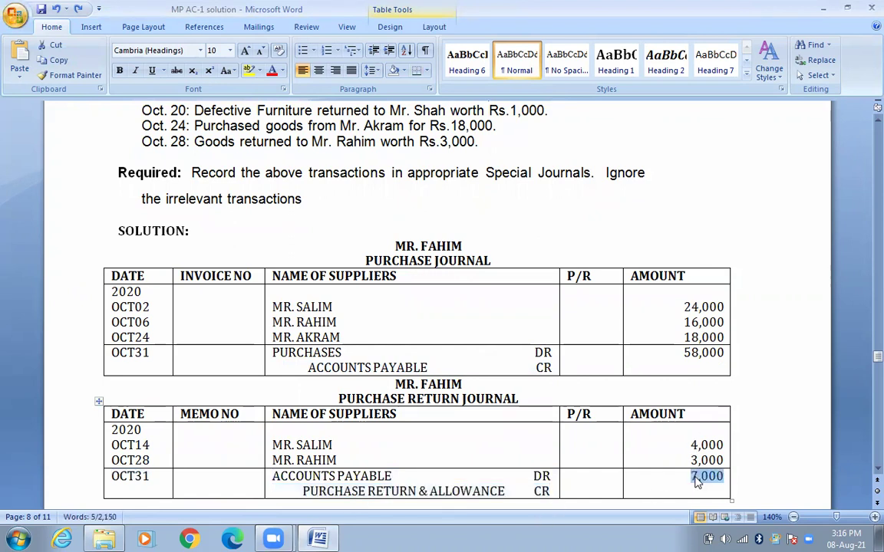